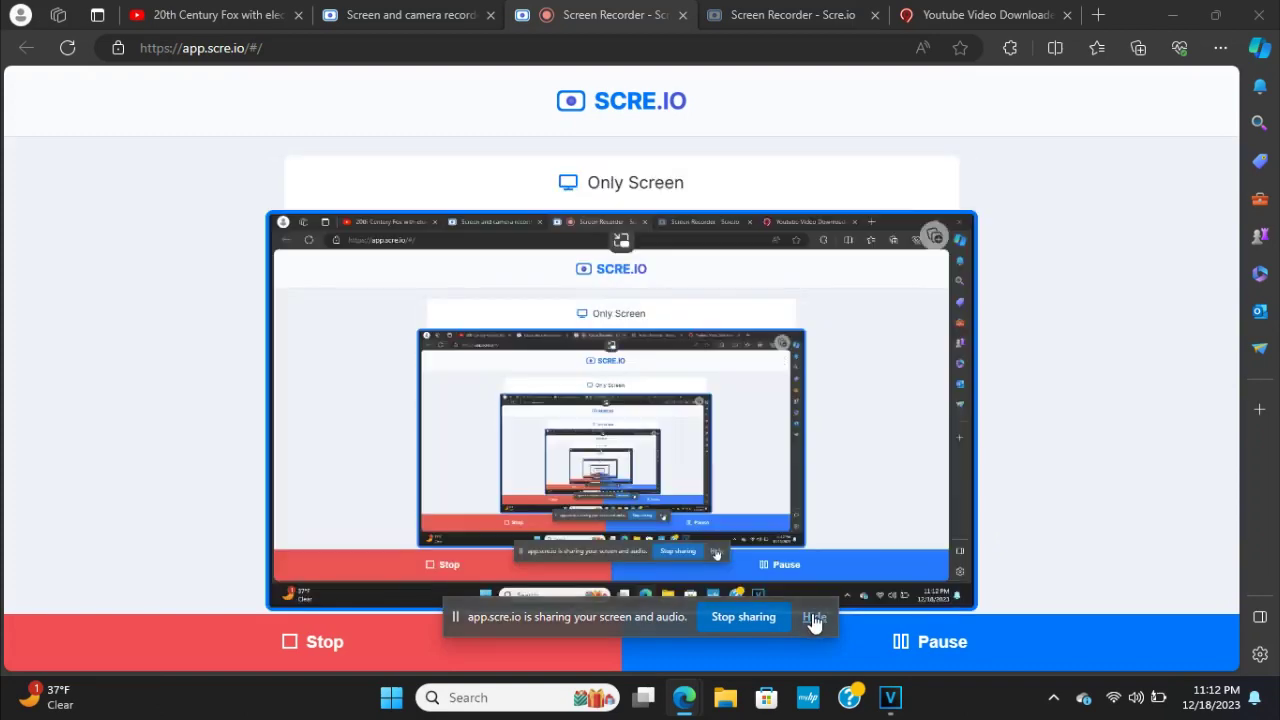
Bring the VEGAS Pro project with the Klasky Csupo clip and audio to the front.
click(890, 697)
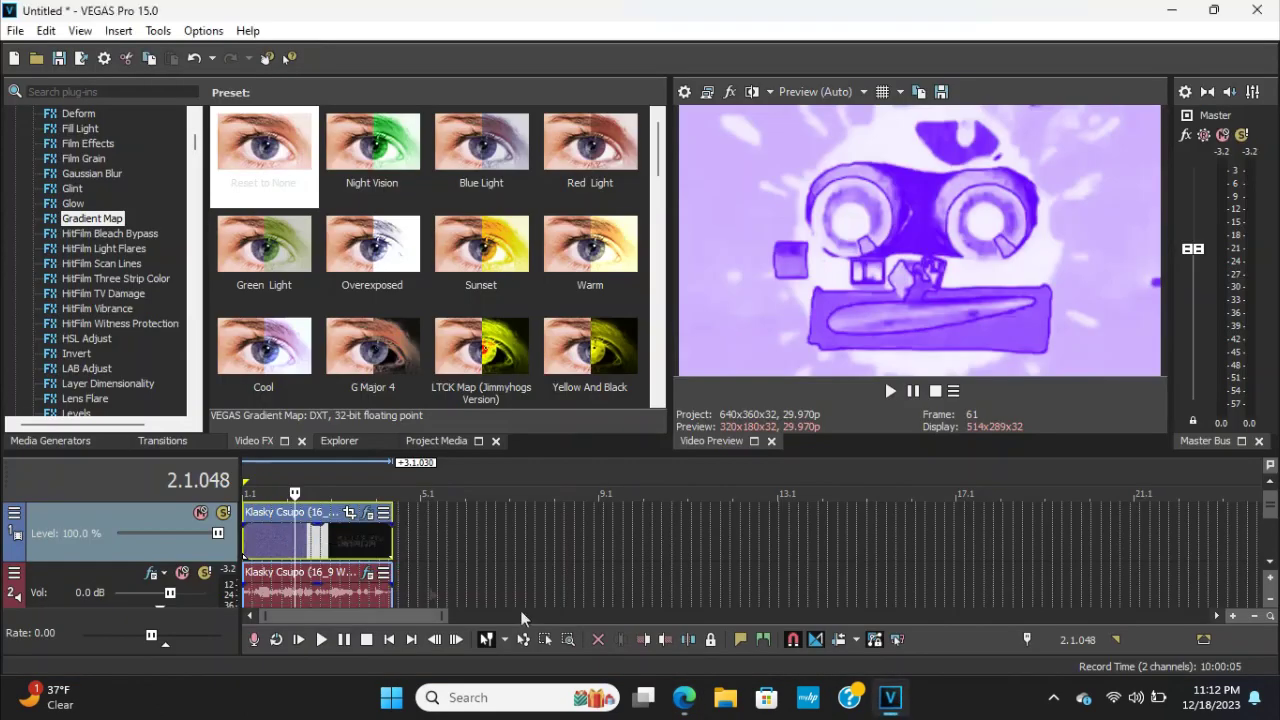
click(367, 516)
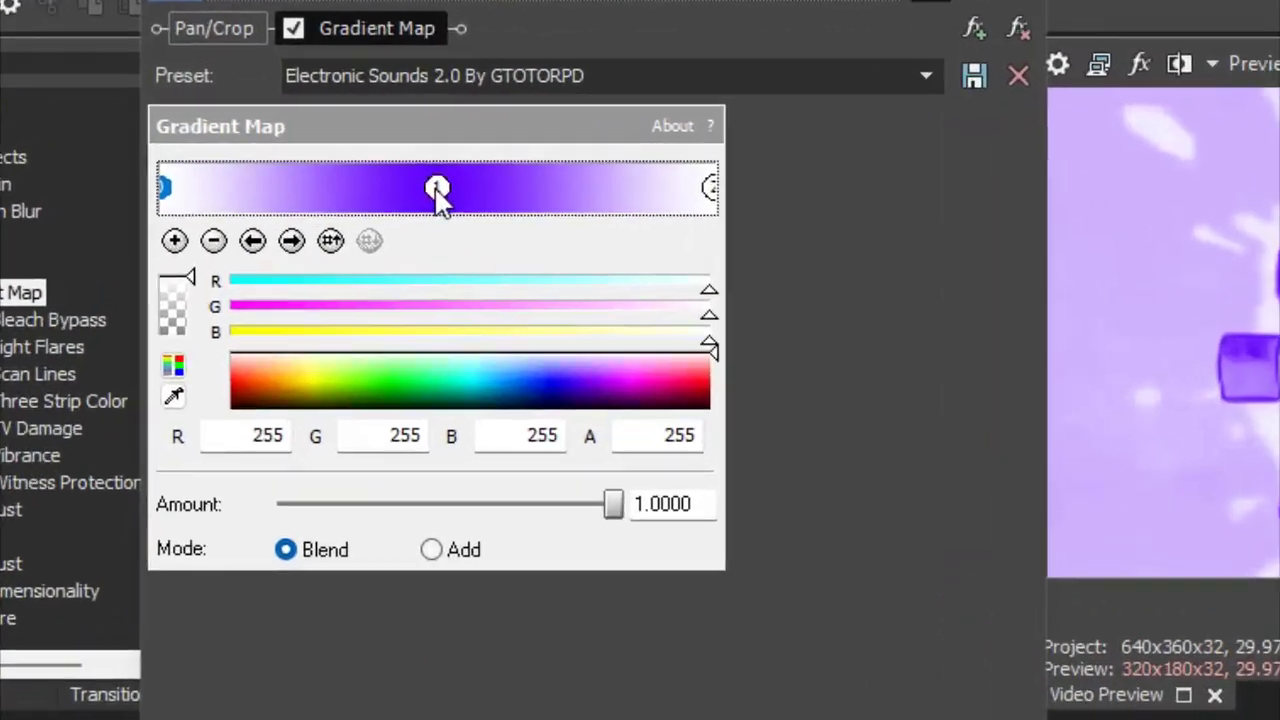
click(341, 160)
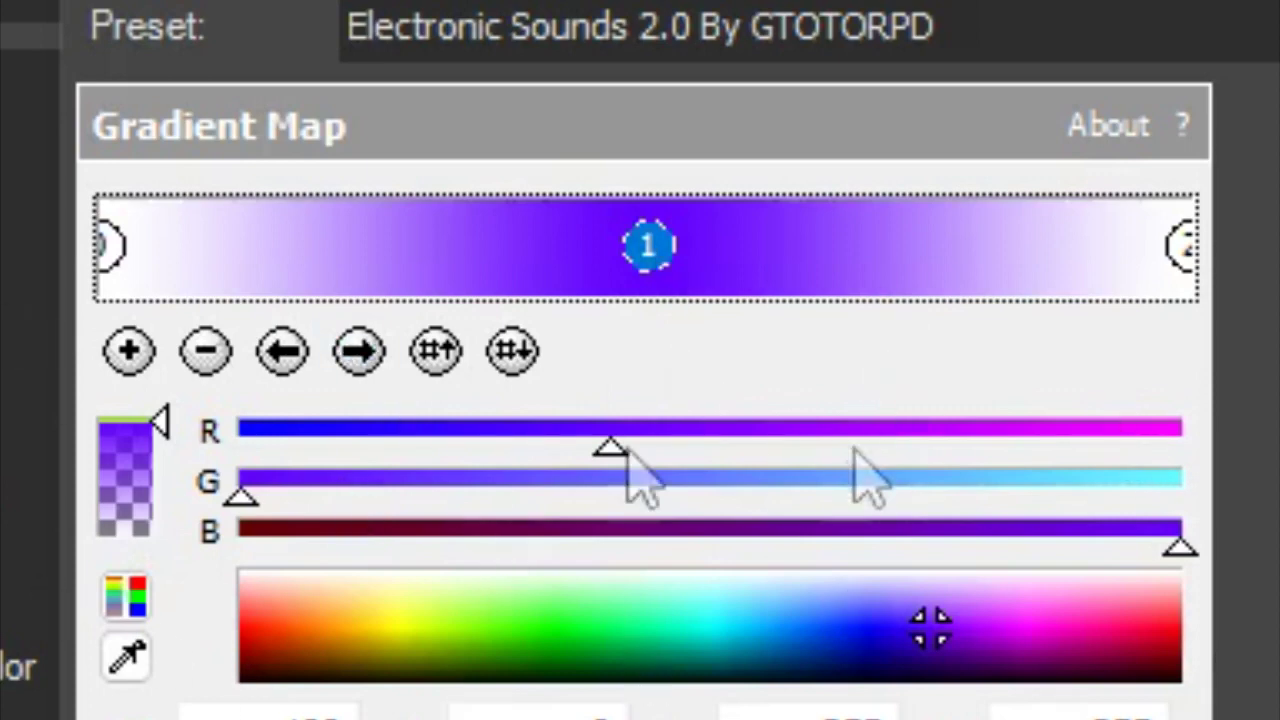
click(1181, 248)
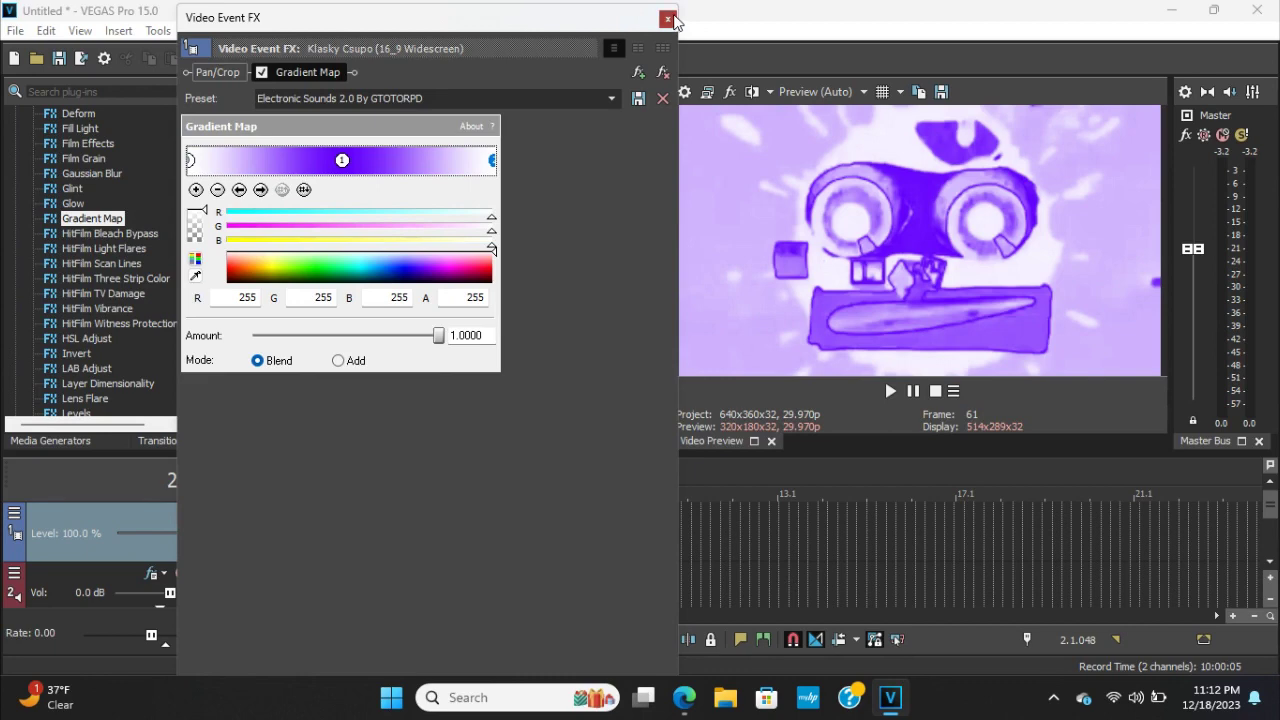
click(668, 18)
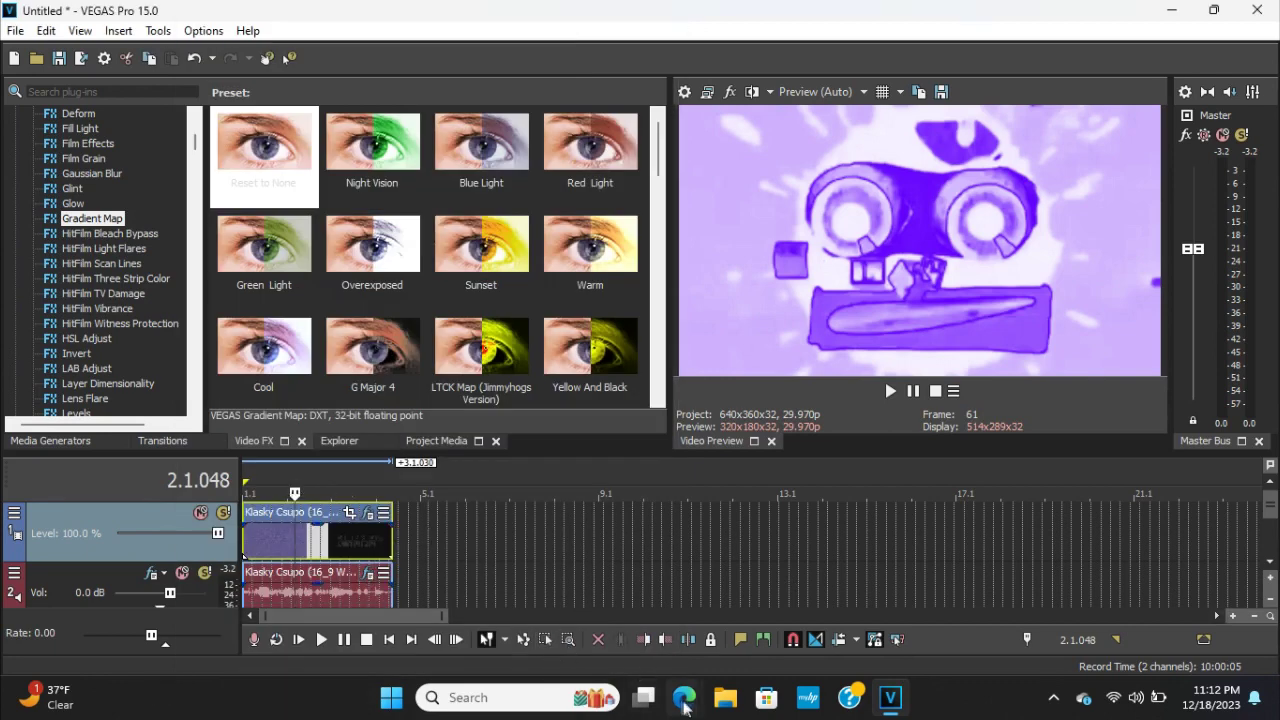
click(684, 697)
Play the YouTube '20th Century Fox with electronic sounds 2.0' reference to 0:08, then return to VEGAS.
click(601, 585)
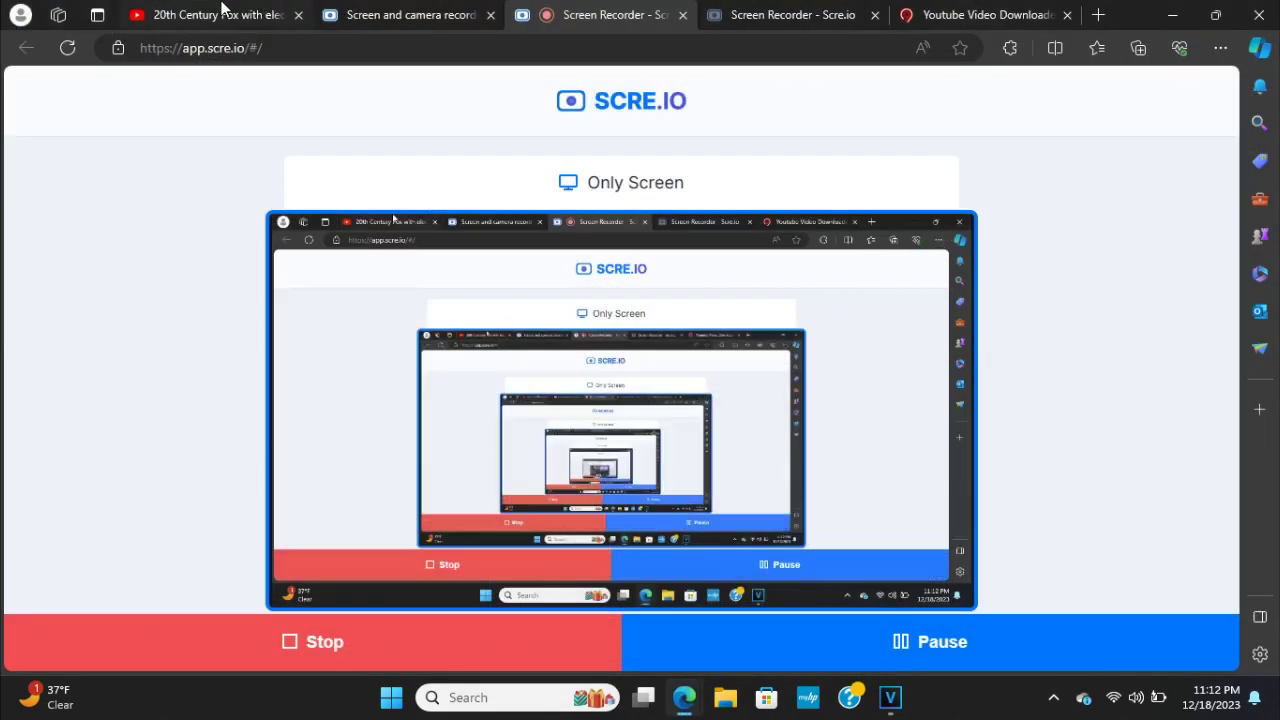
click(260, 8)
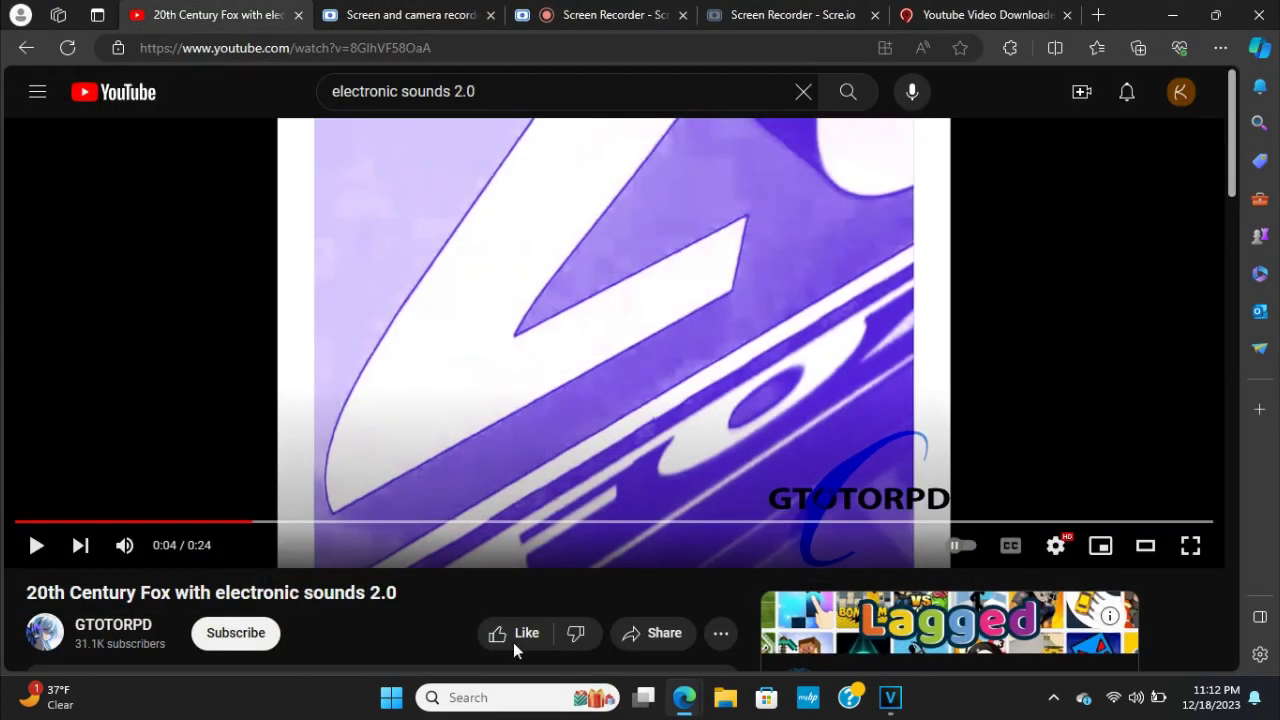
click(584, 478)
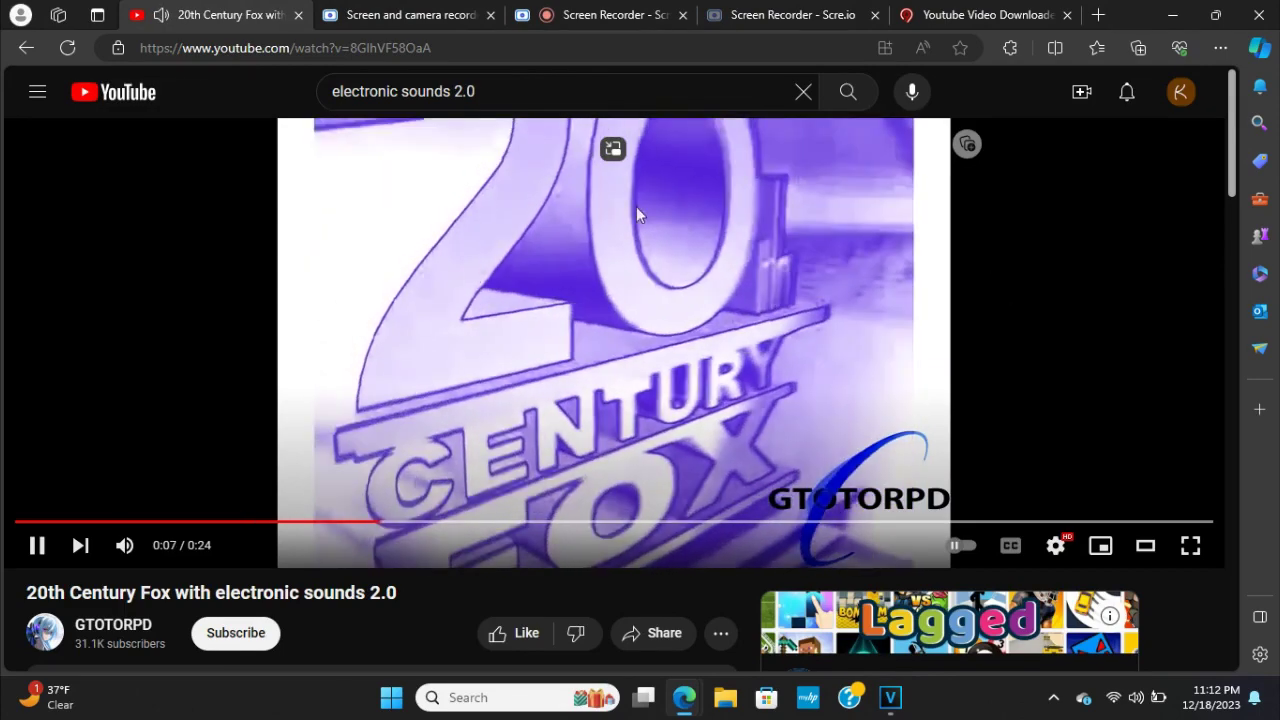
click(797, 250)
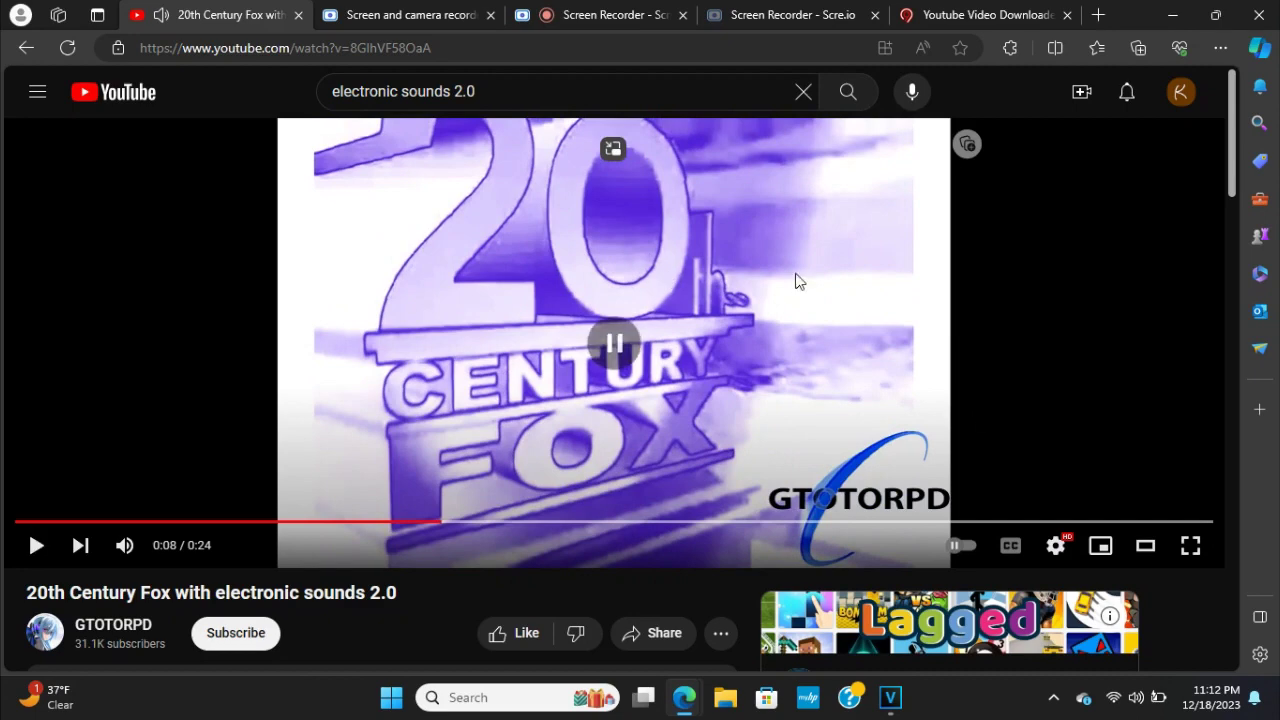
click(890, 697)
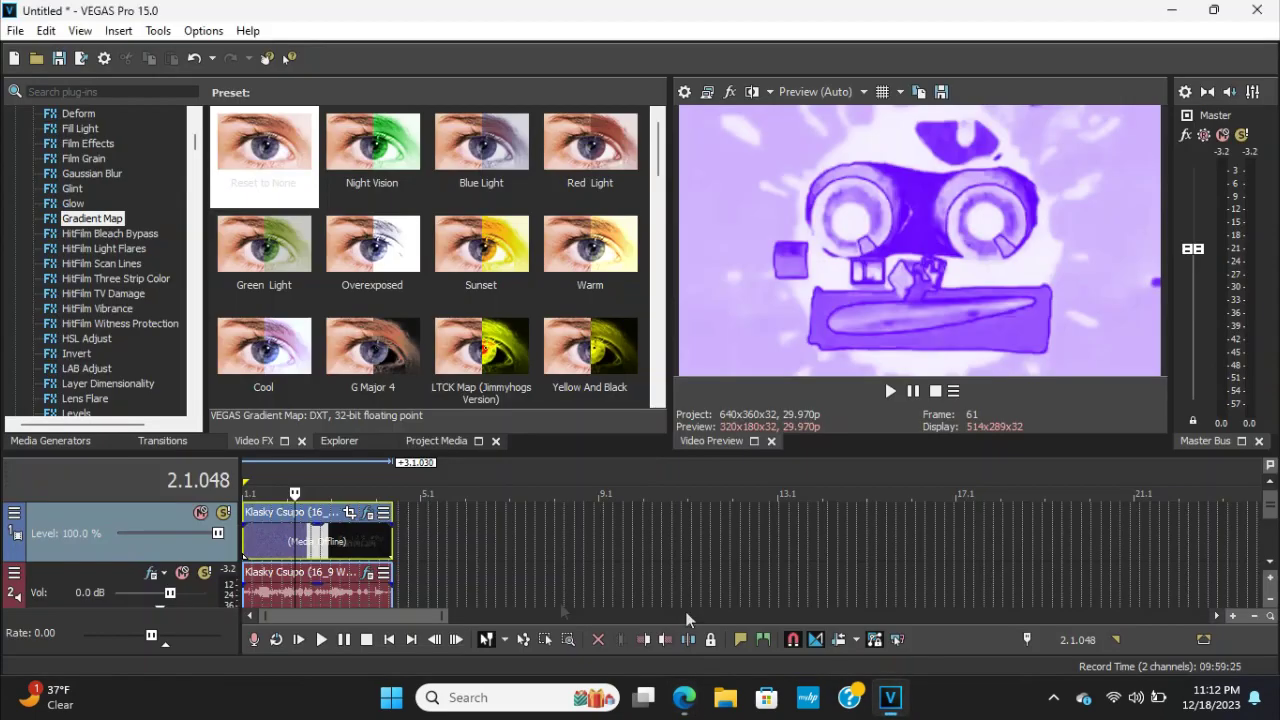
click(368, 576)
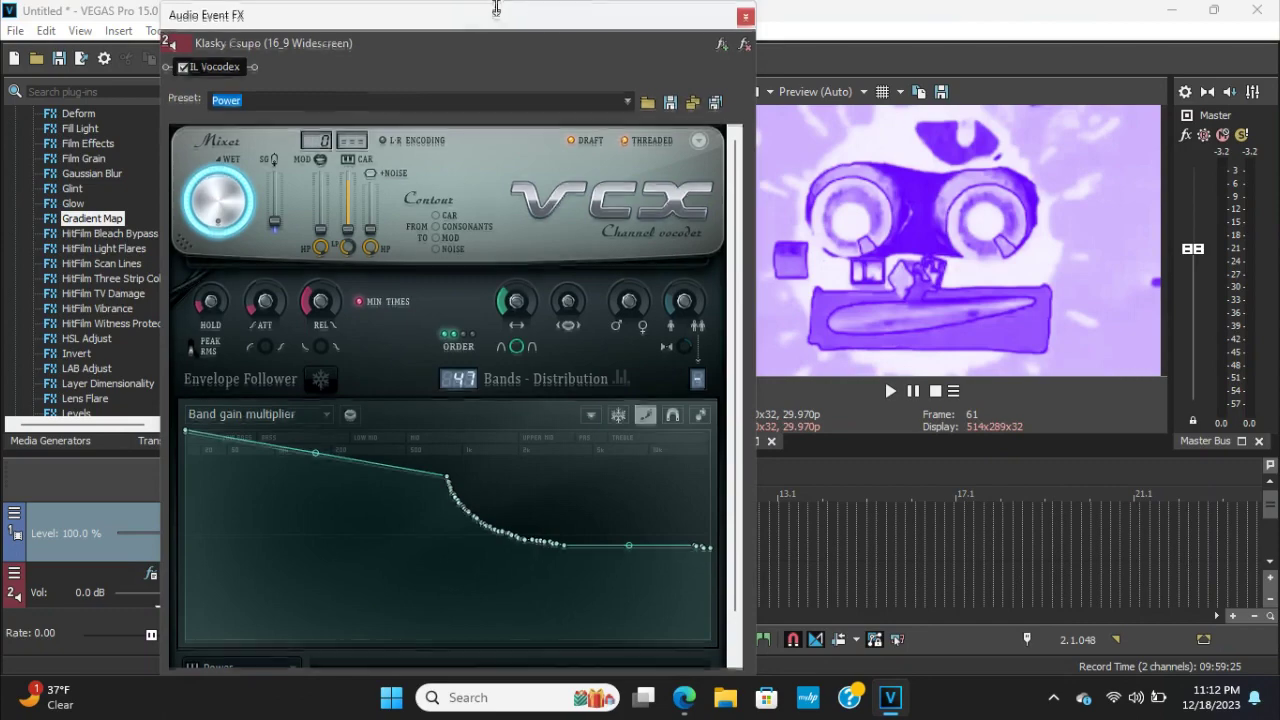
drag(495, 7, 507, 22)
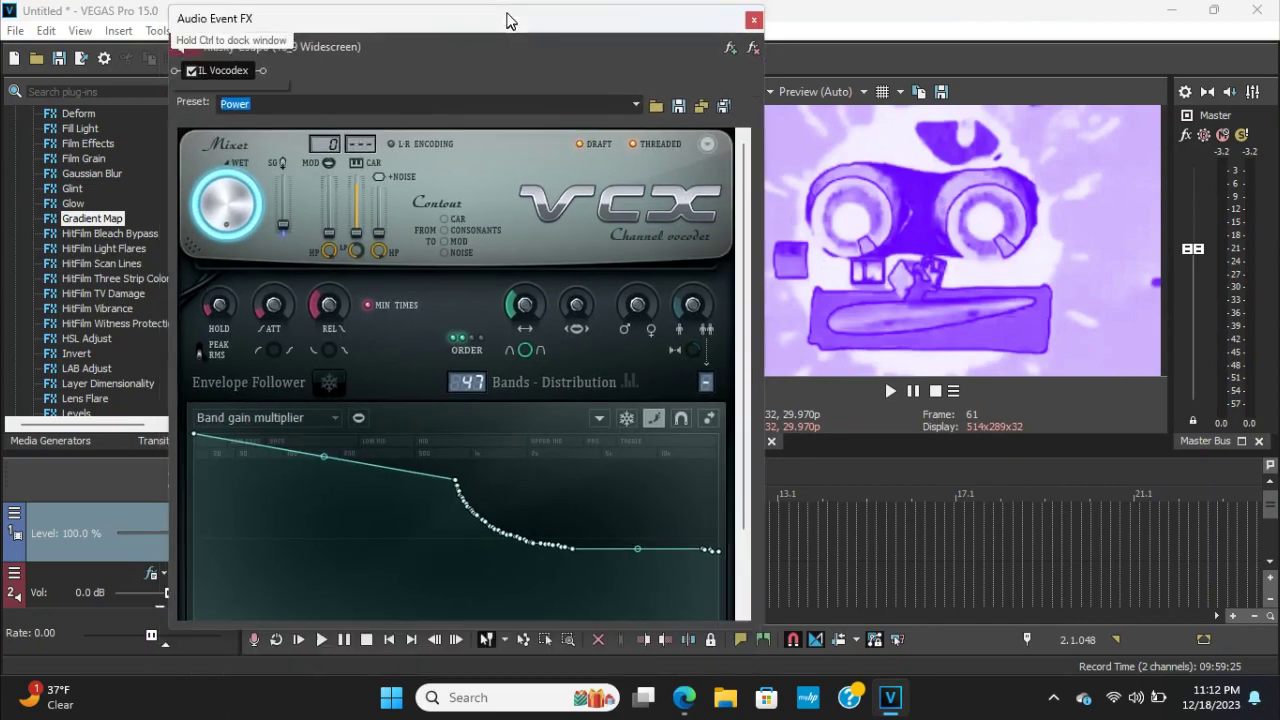
drag(507, 22, 507, 18)
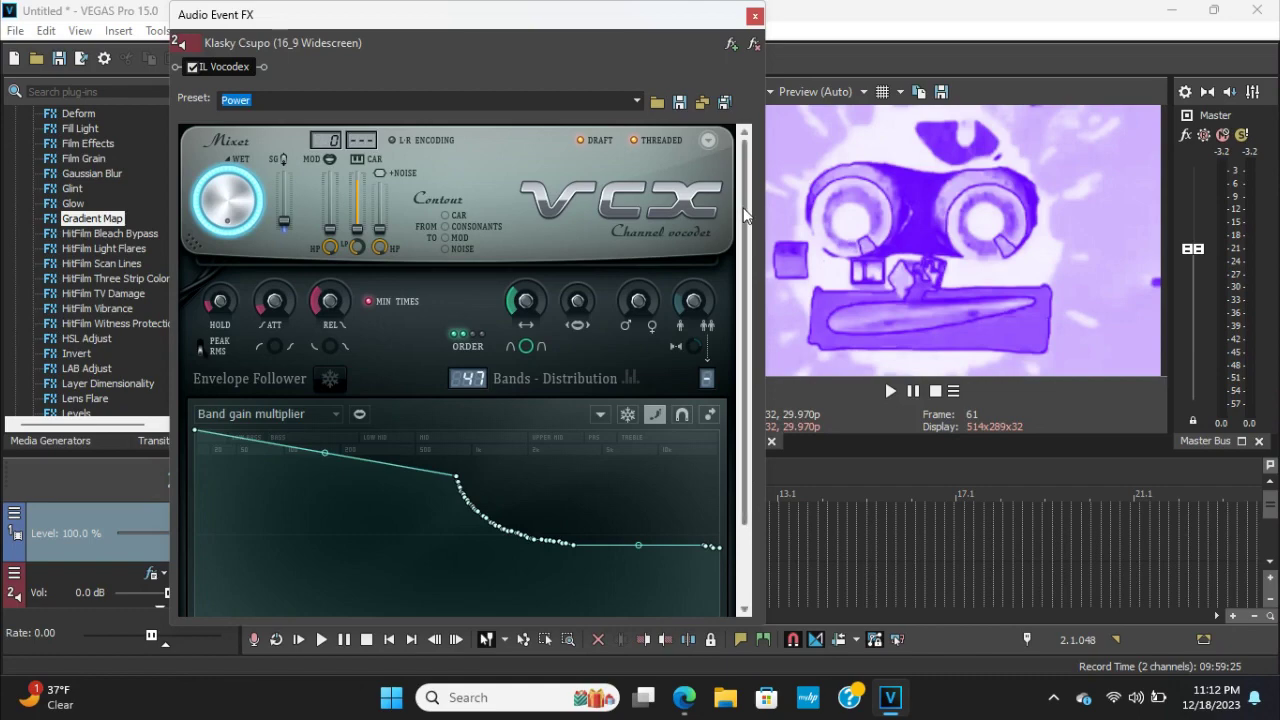
scroll(712, 322, down, 2)
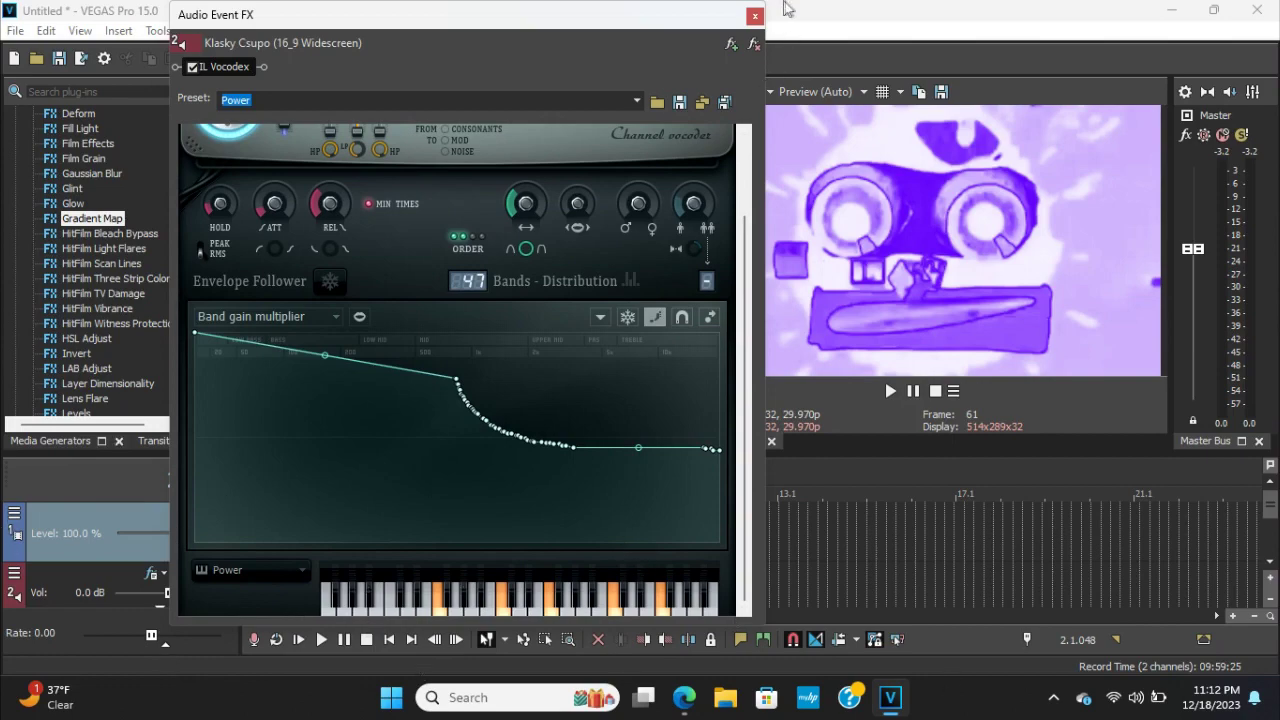
click(757, 16)
Preview the tinted, vocoded Klasky Csupo clip from the start, stop it, and show Scre.io's sharing notice.
click(367, 640)
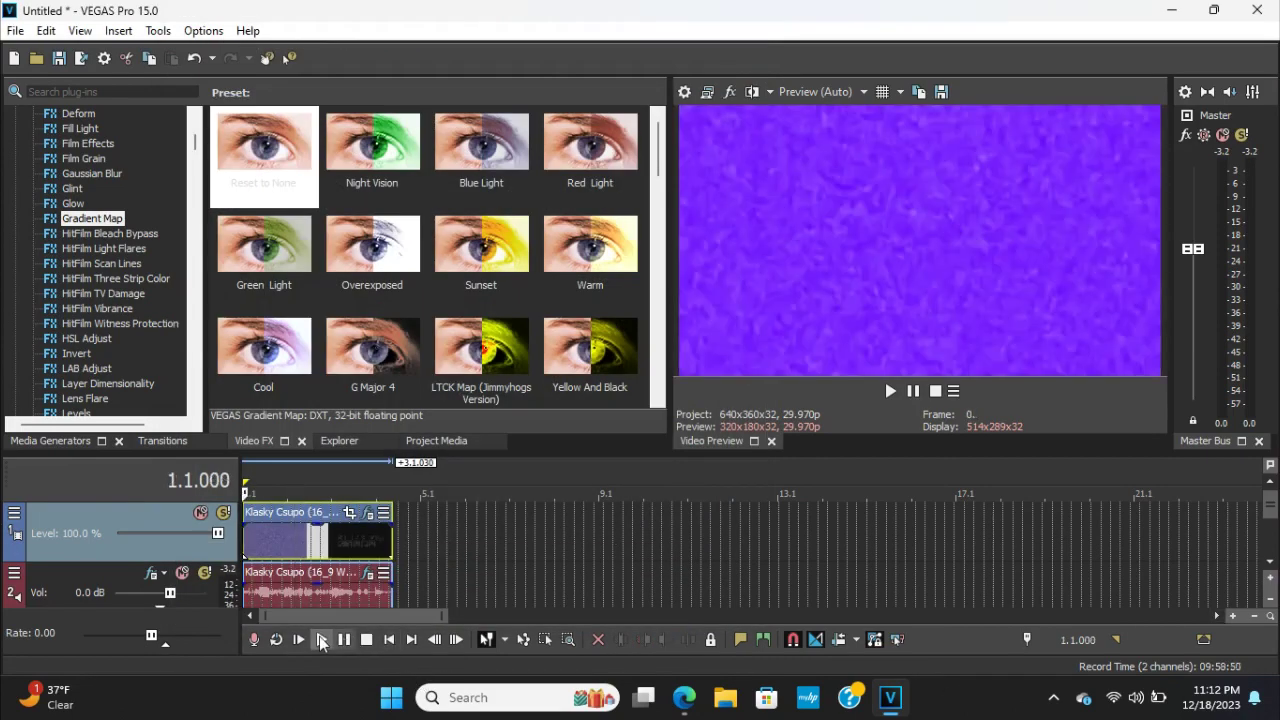
key(space)
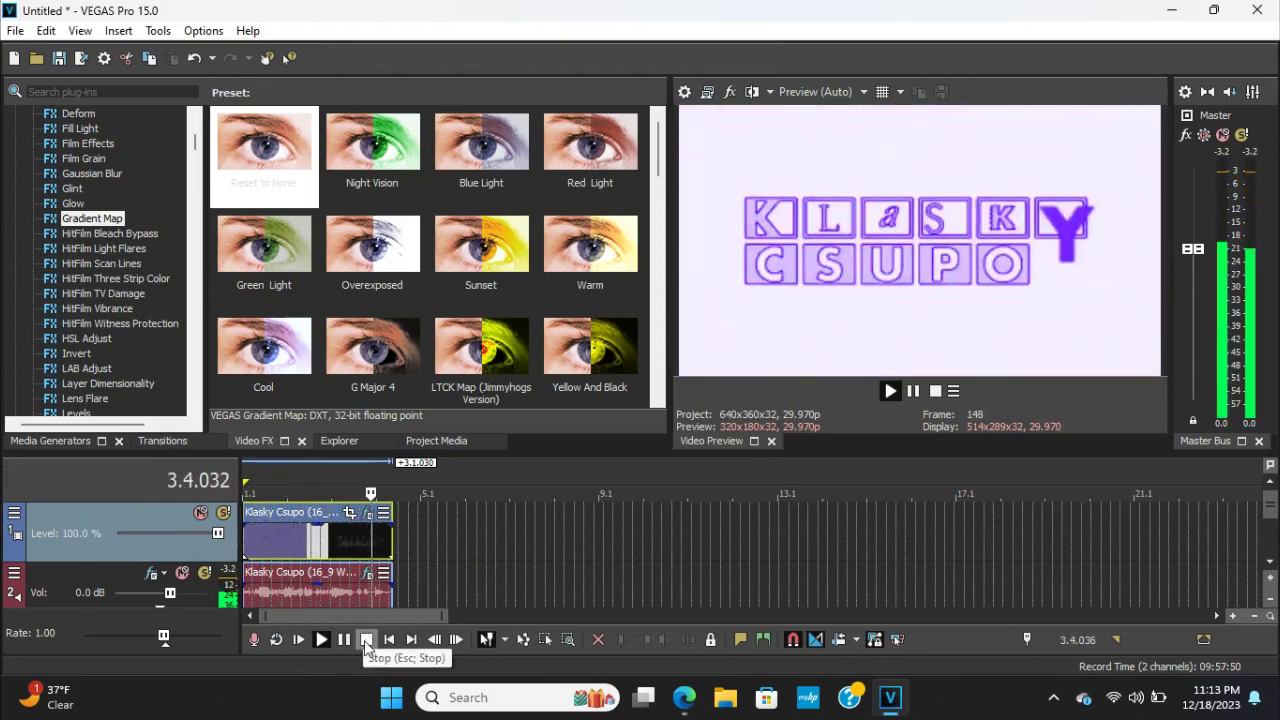
click(367, 640)
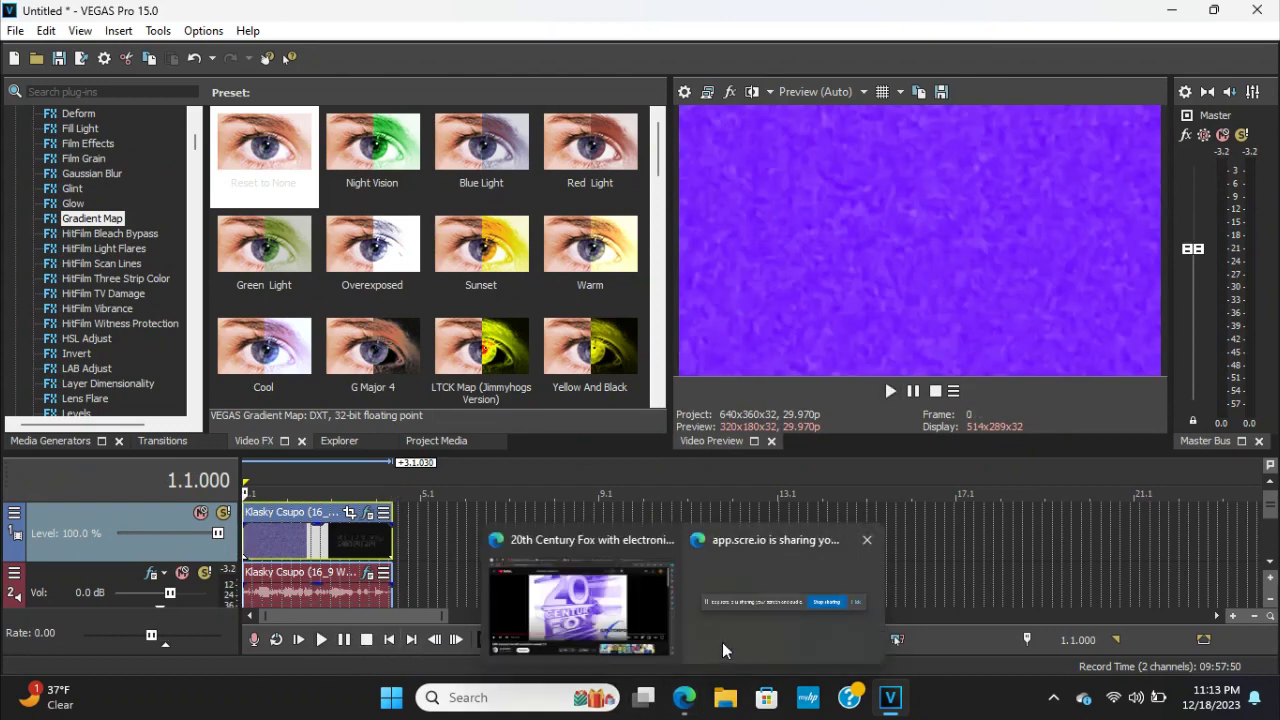
click(722, 642)
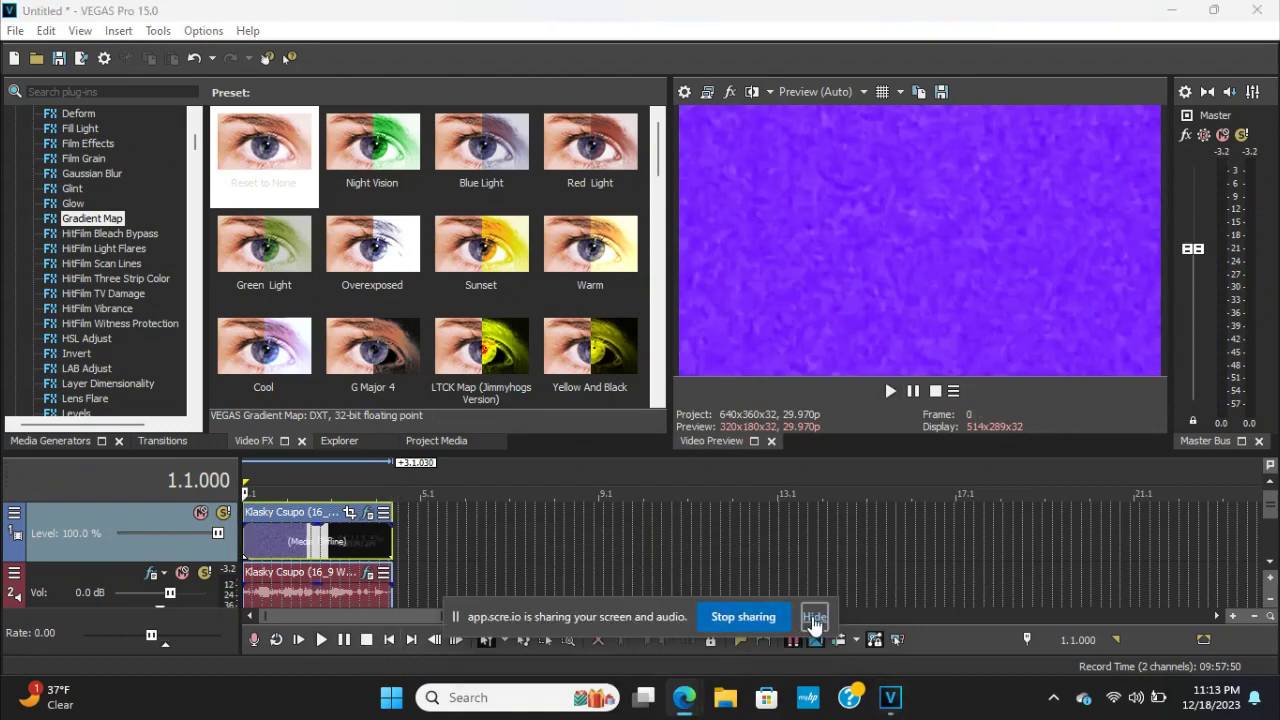